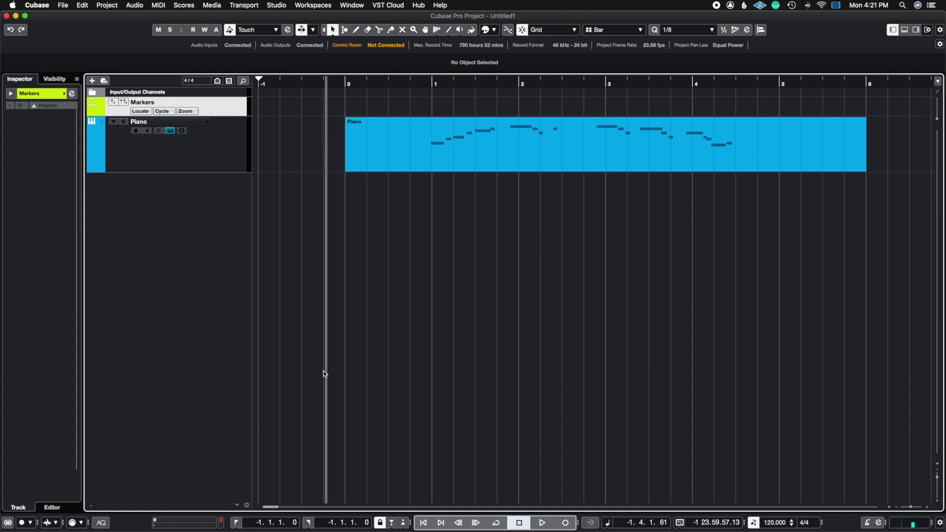
- Time-warp the grid at bar 2 to raise the opening tempo to about 124 BPM
{"action": "left_click", "coordinate": [439, 31]}
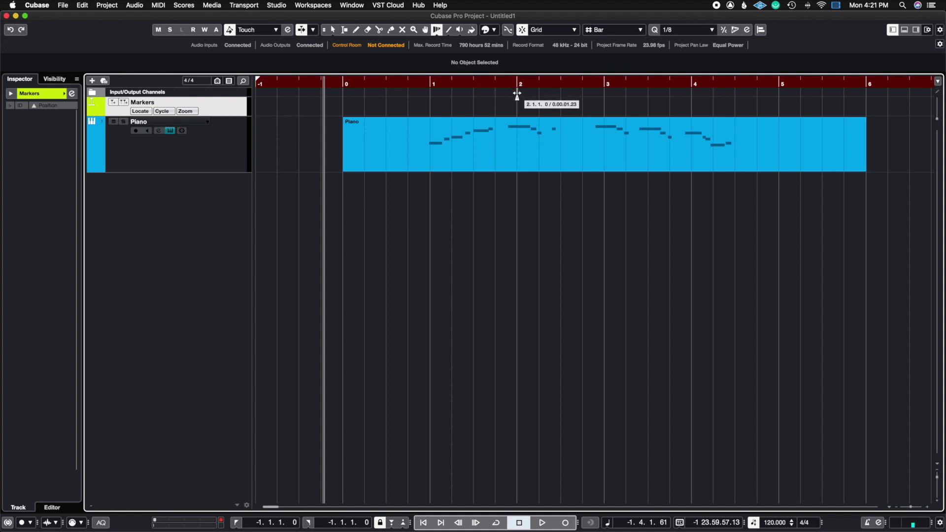
{"action": "left_click_drag", "start_coordinate": [517, 93], "coordinate": [507, 96]}
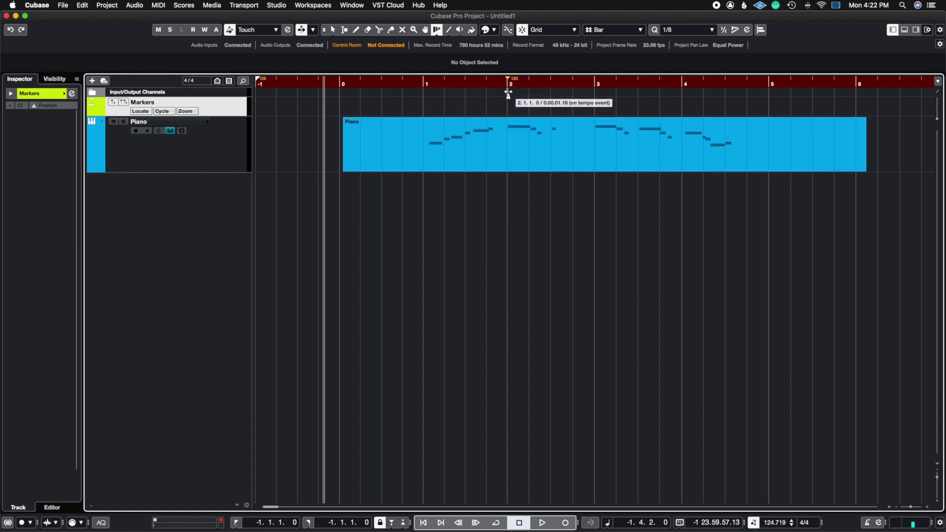
{"action": "mouse_move", "coordinate": [508, 98]}
{"action": "left_mouse_down"}
{"action": "mouse_move", "coordinate": [506, 146]}
{"action": "mouse_move", "coordinate": [508, 100]}
{"action": "left_mouse_up"}
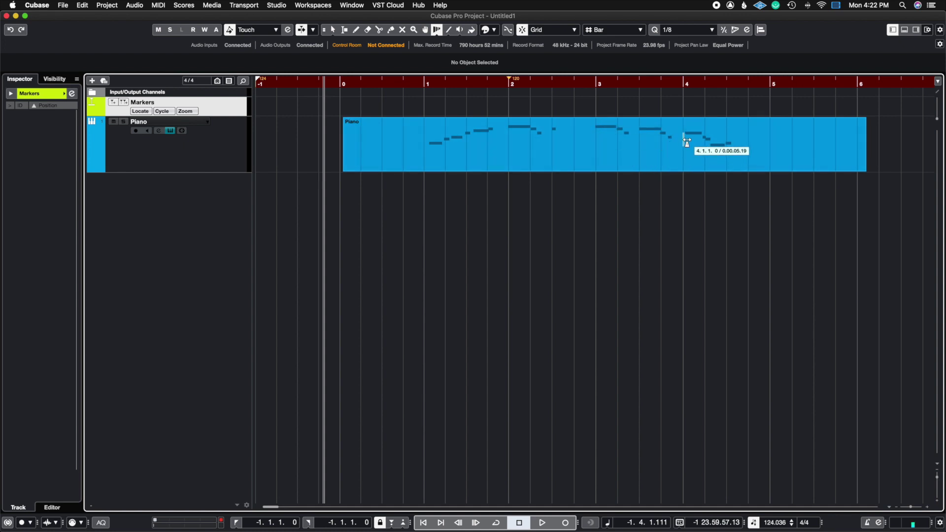
- Add warp points at bar 4 and bar 3 (115 BPM), then readjust the bar-2 warp
{"action": "left_click", "coordinate": [688, 95]}
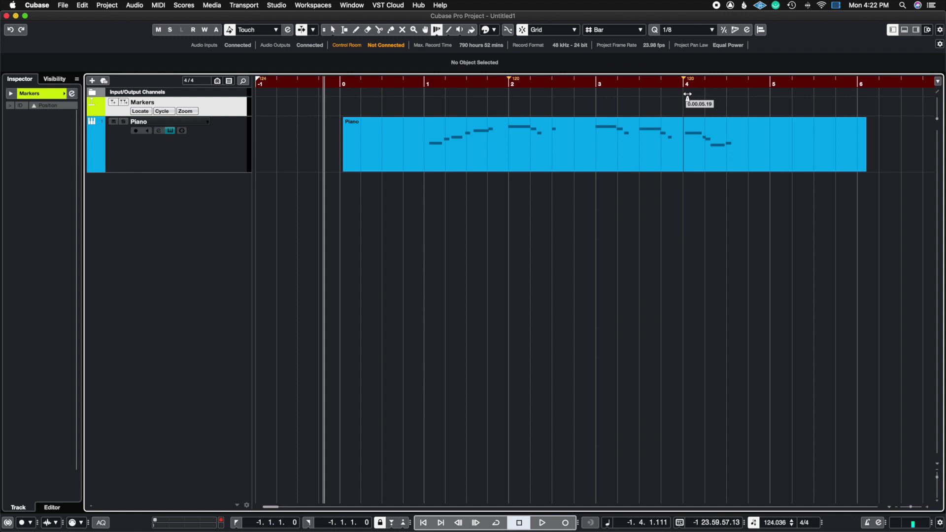
{"action": "left_click_drag", "start_coordinate": [688, 95], "coordinate": [684, 96]}
{"action": "mouse_move", "coordinate": [600, 96]}
{"action": "left_mouse_down"}
{"action": "mouse_move", "coordinate": [550, 188]}
{"action": "mouse_move", "coordinate": [630, 195]}
{"action": "mouse_move", "coordinate": [598, 195]}
{"action": "mouse_move", "coordinate": [636, 230]}
{"action": "mouse_move", "coordinate": [583, 148]}
{"action": "mouse_move", "coordinate": [495, 137]}
{"action": "mouse_move", "coordinate": [583, 147]}
{"action": "mouse_move", "coordinate": [646, 133]}
{"action": "mouse_move", "coordinate": [676, 99]}
{"action": "left_mouse_up"}
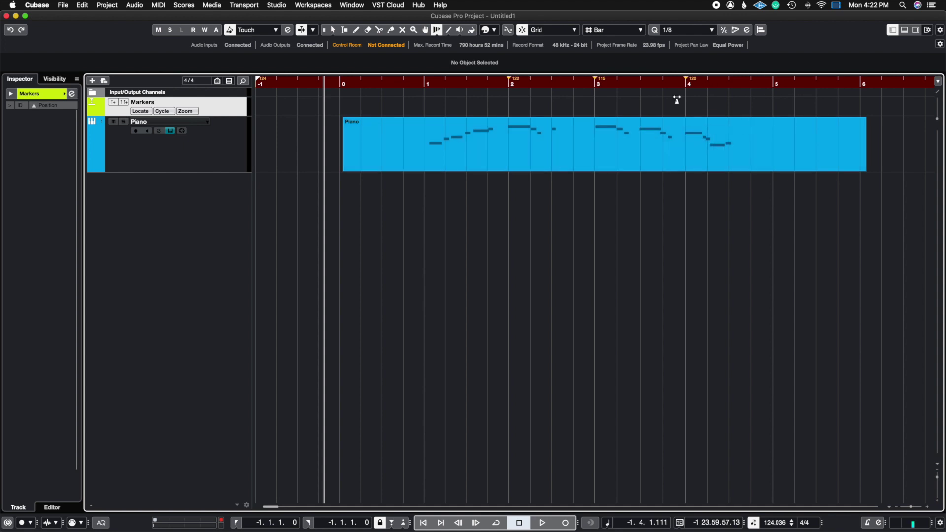
{"action": "left_click_drag", "start_coordinate": [510, 83], "coordinate": [340, 111]}
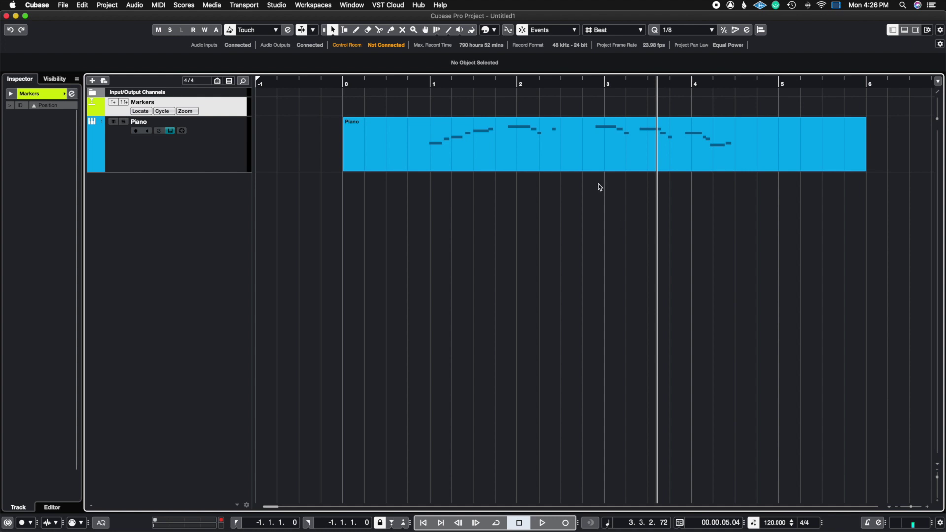
- Place the playhead at bar 1, beat 4 (1.4.1)
{"action": "left_click", "coordinate": [496, 83]}
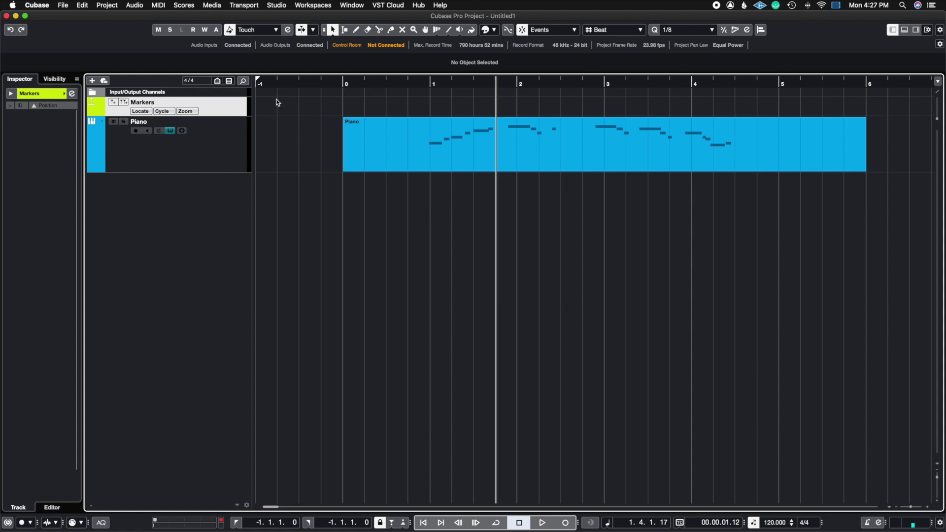
- Insert a marker at 1.4.1 and name it Hit 1
{"action": "double_click", "coordinate": [135, 103]}
{"action": "key", "text": "Return"}
{"action": "key", "text": "Insert"}
{"action": "left_click", "coordinate": [44, 67]}
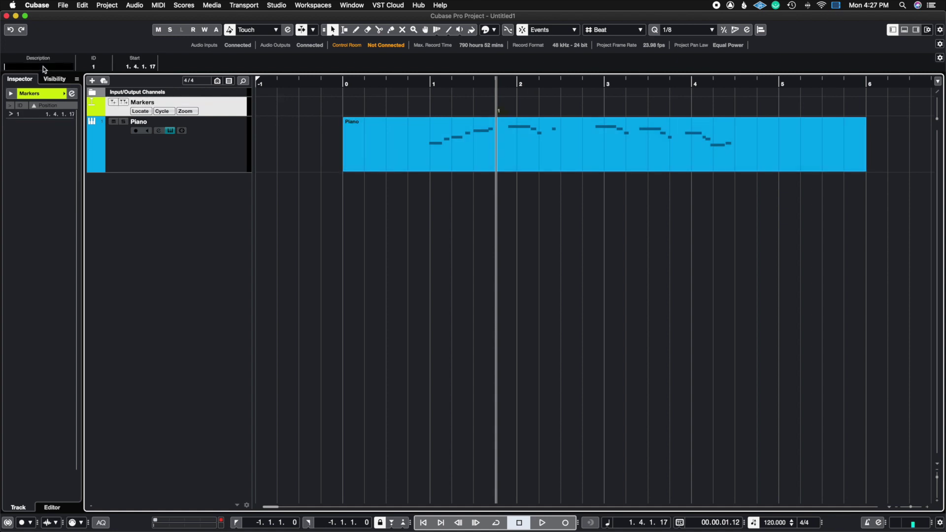
{"action": "type", "text": "Hit 1"}
{"action": "left_click", "coordinate": [339, 268]}
- Add a second marker at bar 3 named Hit 2
{"action": "left_click", "coordinate": [605, 87]}
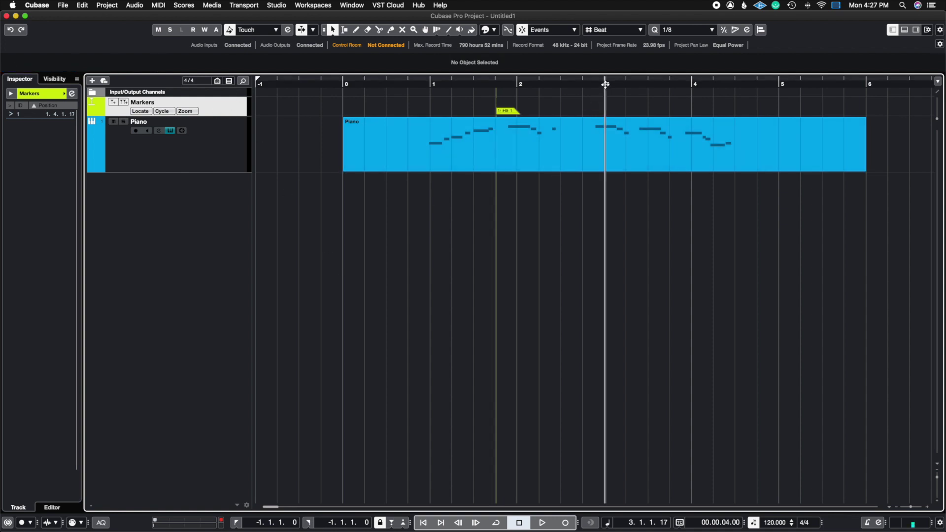
{"action": "left_click", "coordinate": [114, 102]}
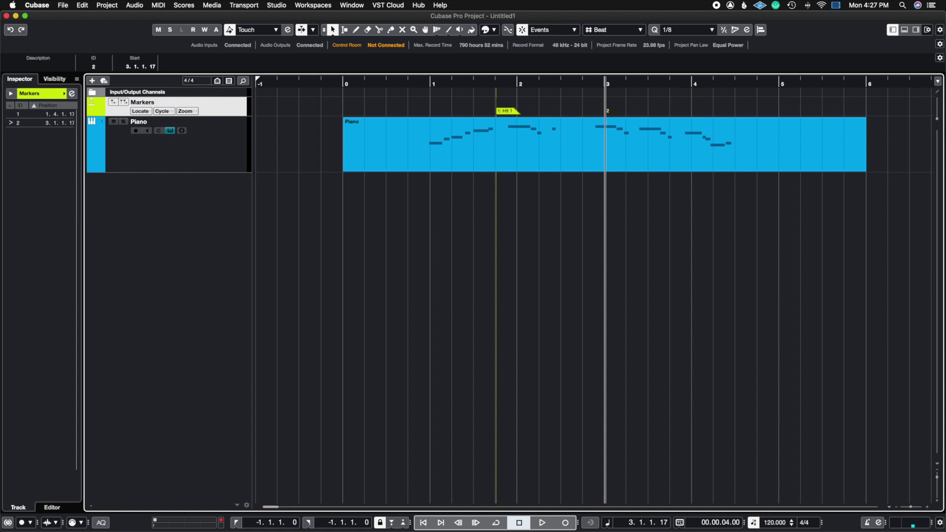
{"action": "double_click", "coordinate": [47, 66]}
{"action": "type", "text": "H"}
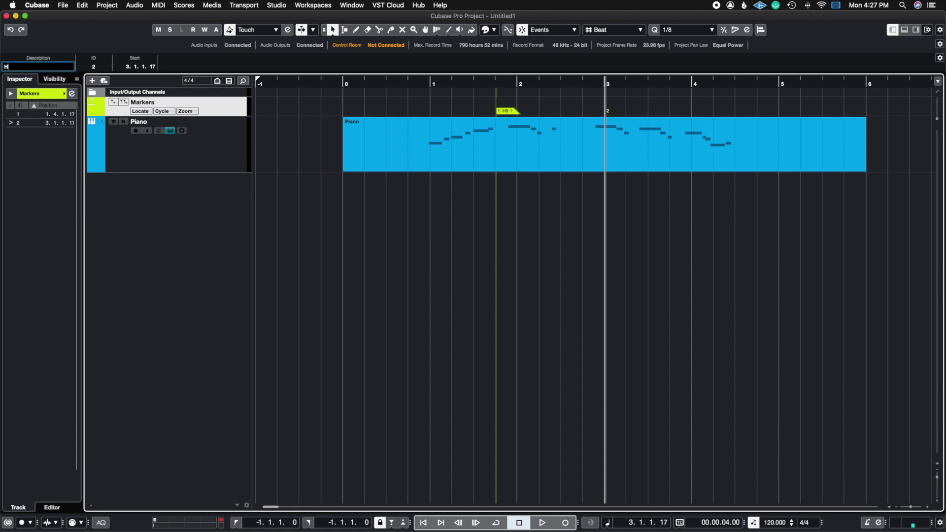
{"action": "type", "text": "it 2"}
{"action": "key", "text": "Return"}
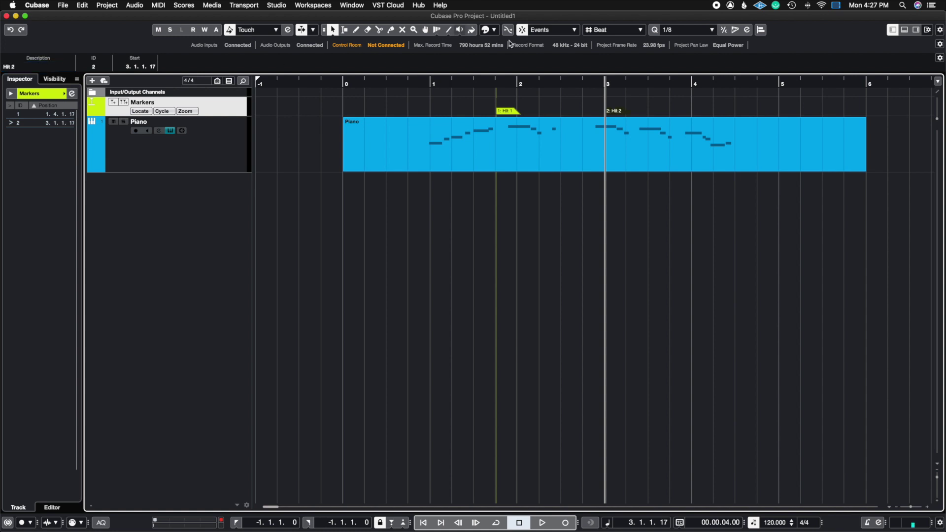
- Add a third marker at bar 4 named Hit 3 and deselect it
{"action": "left_click", "coordinate": [696, 83]}
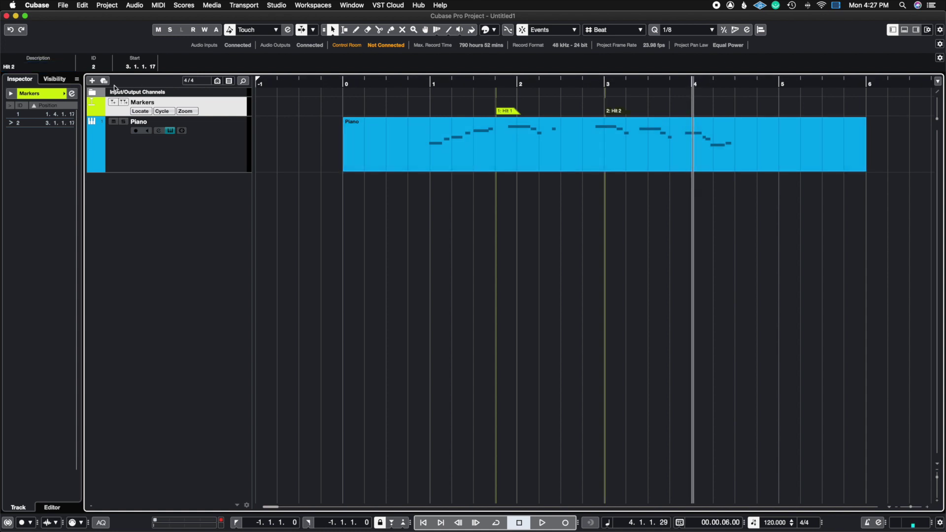
{"action": "left_click", "coordinate": [113, 103]}
{"action": "double_click", "coordinate": [26, 67]}
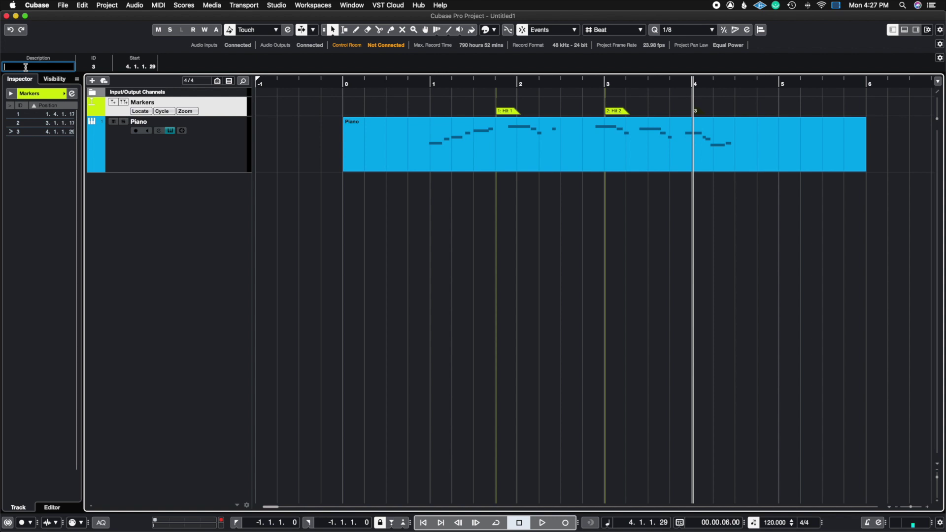
{"action": "type", "text": "Hit 3"}
{"action": "key", "text": "Return"}
{"action": "left_click", "coordinate": [329, 257]}
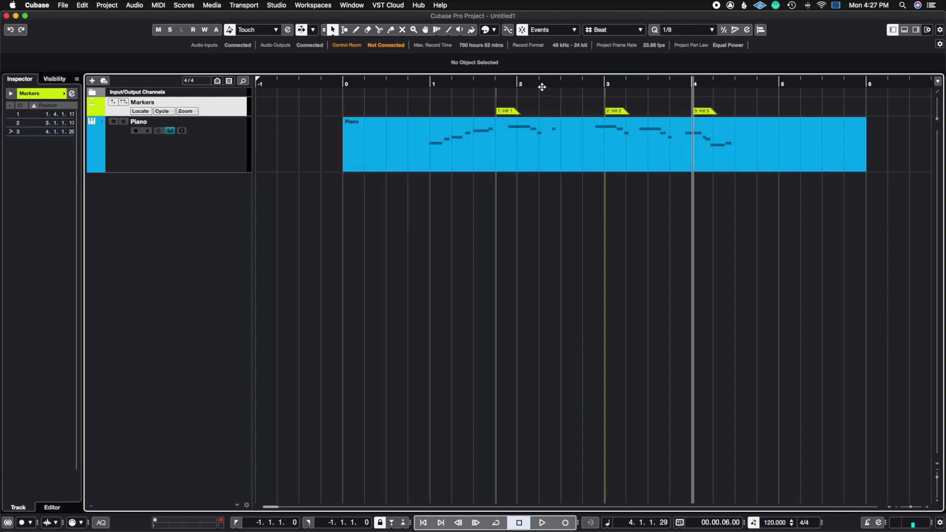
- Select the Time Warp tool and leave Snap Type on Events after trying Grid
{"action": "left_click", "coordinate": [438, 30]}
{"action": "left_click", "coordinate": [560, 30]}
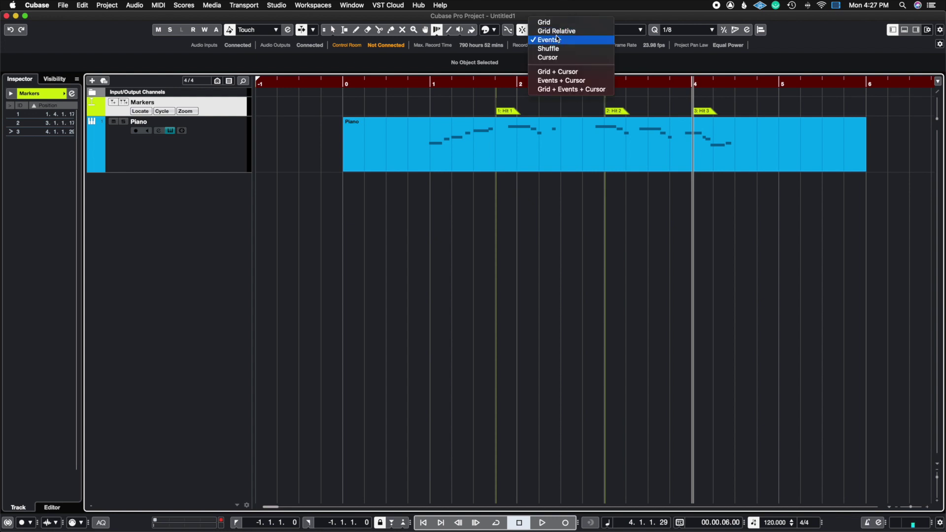
{"action": "left_click", "coordinate": [550, 21]}
{"action": "left_click", "coordinate": [552, 32]}
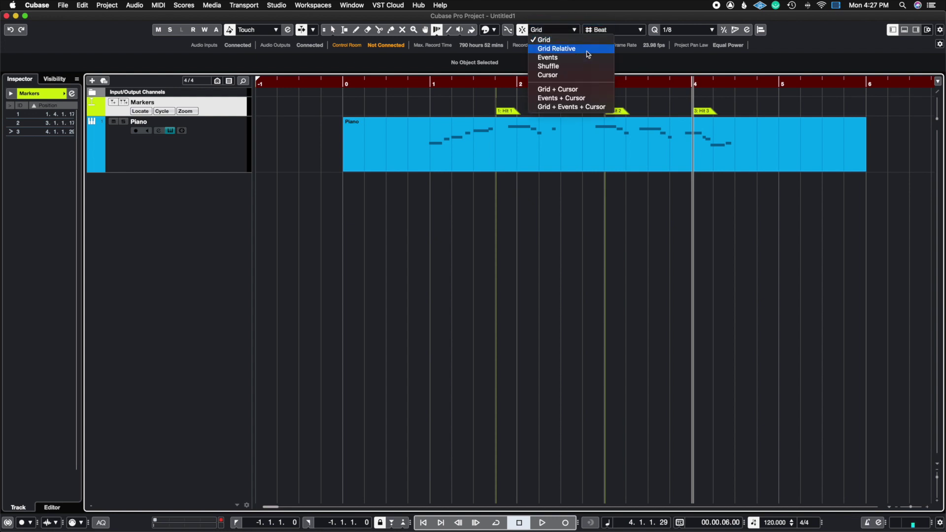
{"action": "left_click", "coordinate": [561, 57]}
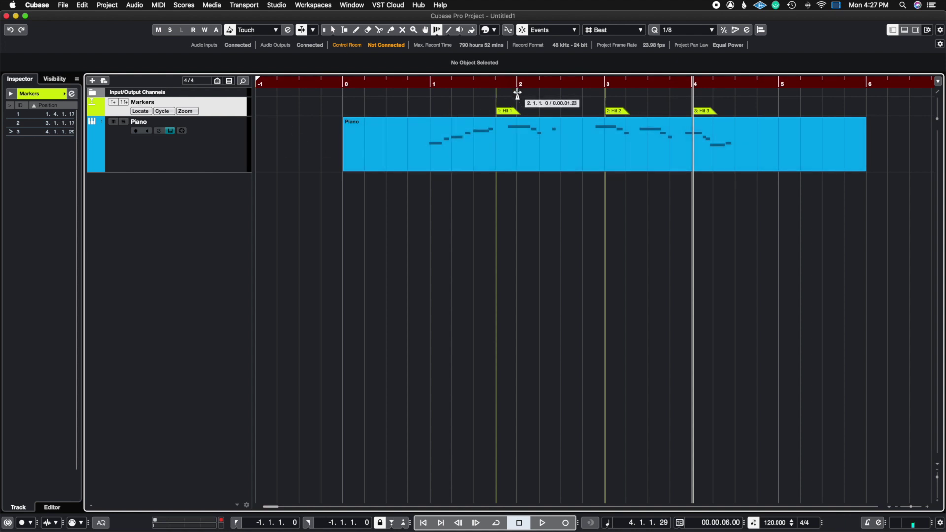
- Pull bars 2, 3 and 4 onto Hit 1, Hit 2 and Hit 3, then return to Object Selection
{"action": "left_click_drag", "start_coordinate": [517, 94], "coordinate": [505, 94]}
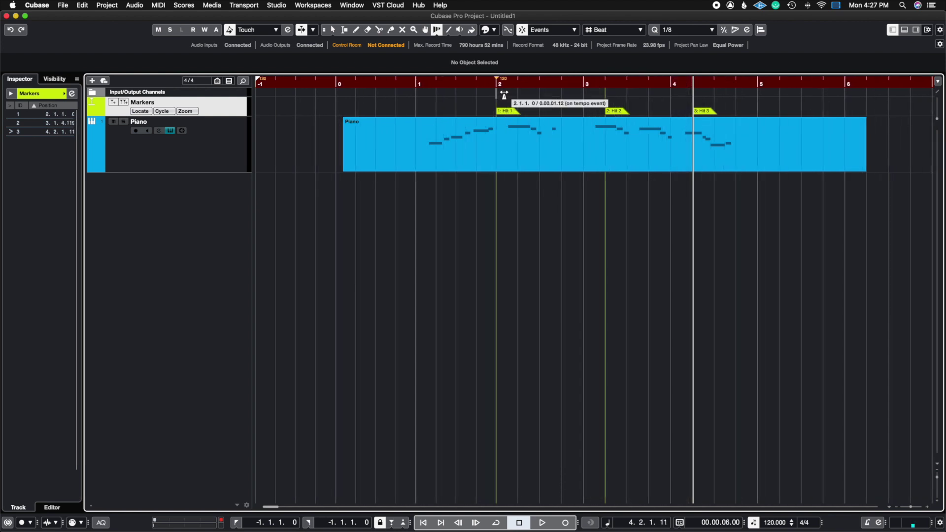
{"action": "left_click", "coordinate": [586, 93]}
{"action": "left_click_drag", "start_coordinate": [586, 94], "coordinate": [605, 93]}
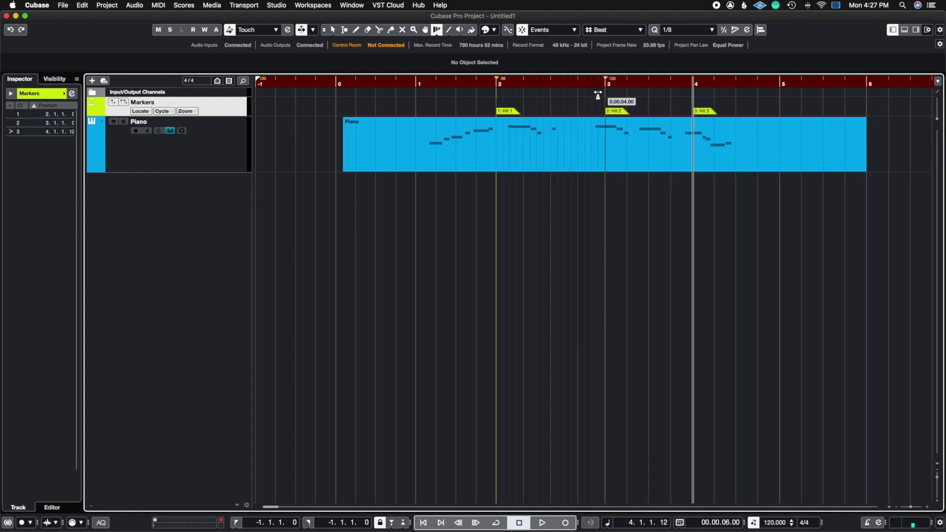
{"action": "left_click", "coordinate": [694, 93]}
{"action": "right_click", "coordinate": [685, 164]}
{"action": "left_click", "coordinate": [689, 166]}
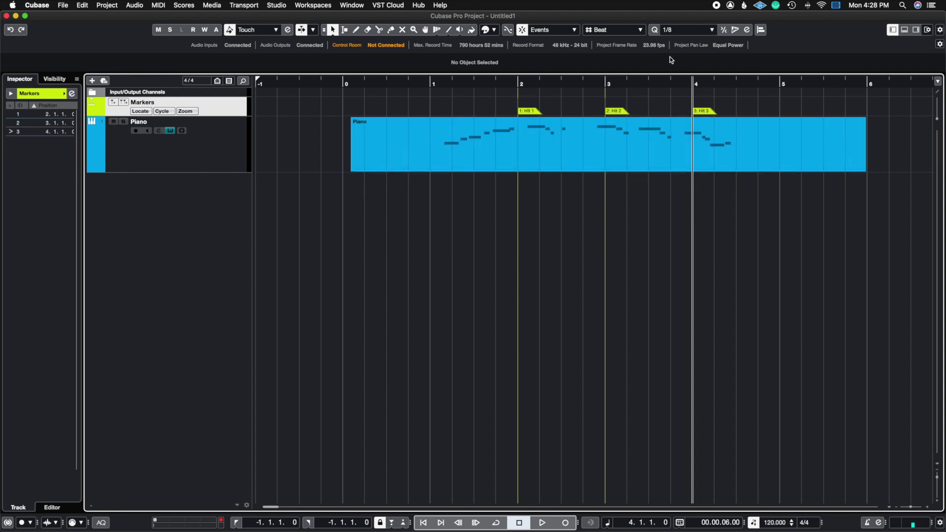
- Reselect Time Warp so the ruler shows the warped tempos of 96, 119 and 120
{"action": "left_click", "coordinate": [436, 30]}
{"action": "left_click_drag", "start_coordinate": [459, 85], "coordinate": [444, 84]}
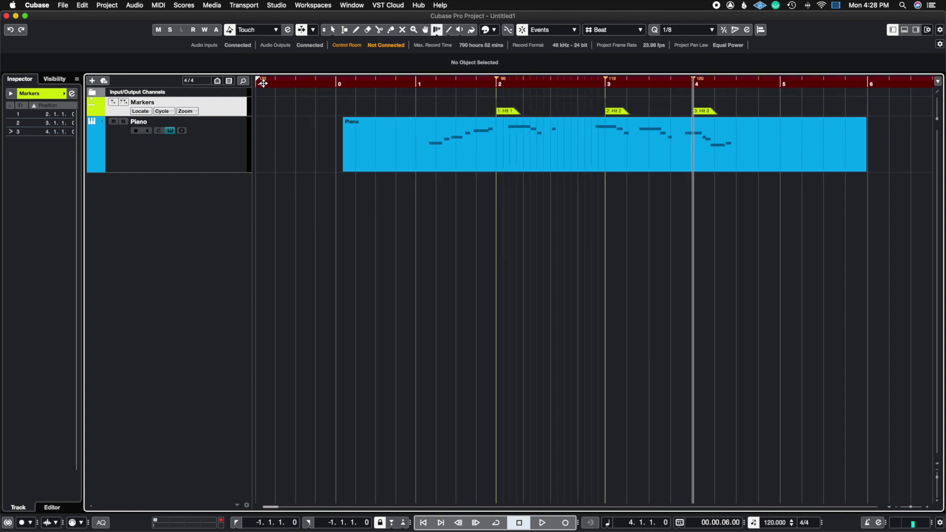